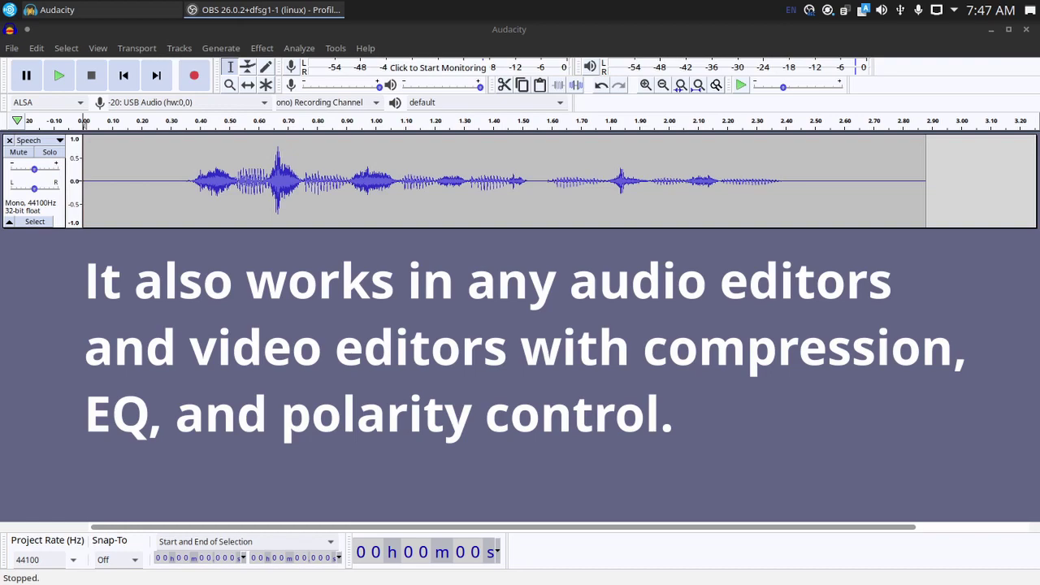
Step: Play back the Speech recording to preview it, then select the whole Speech clip
{"action": "left_click", "coordinate": [314, 288]}
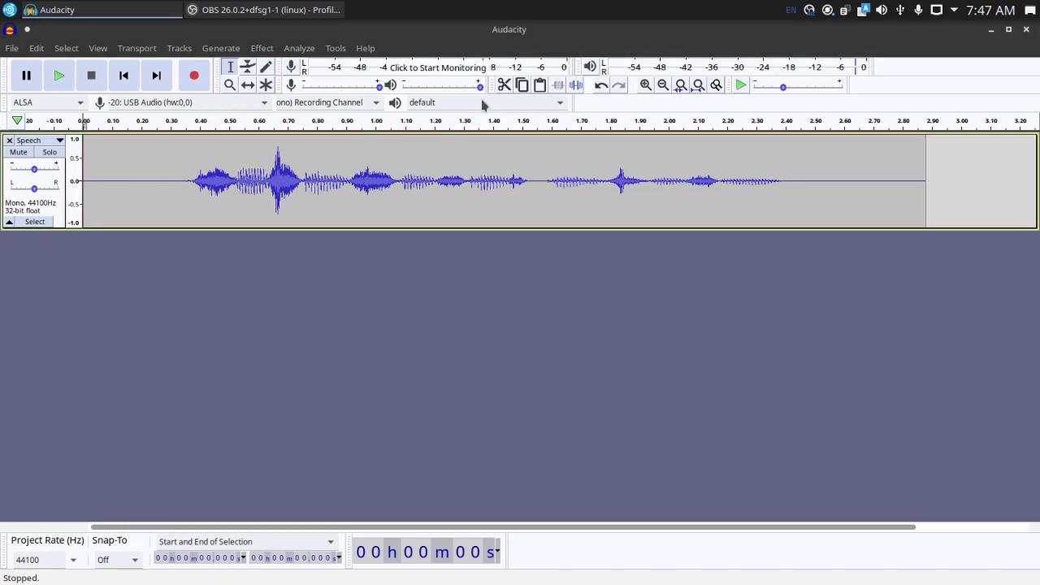
{"action": "left_click", "coordinate": [189, 120]}
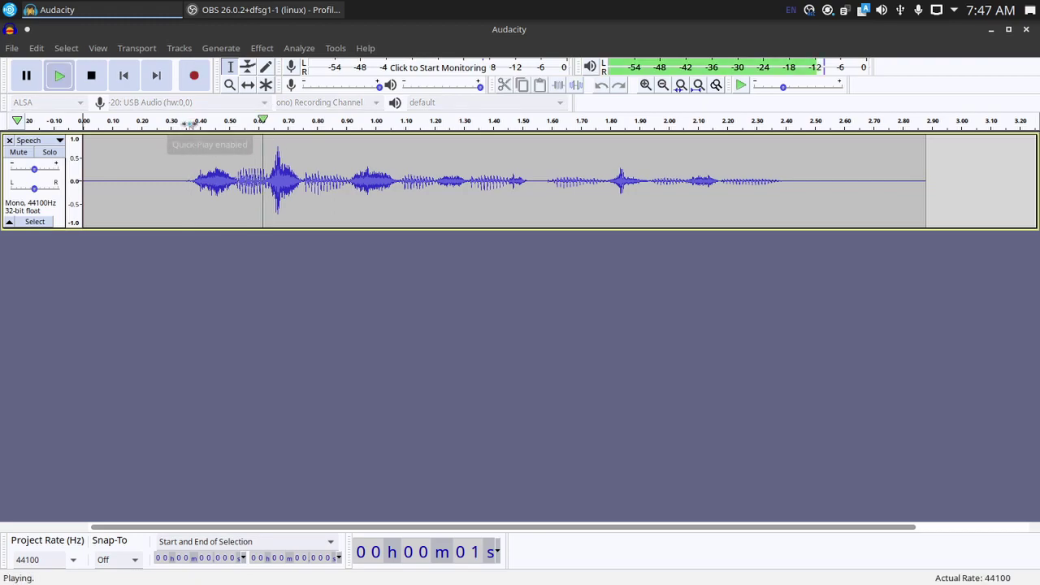
{"action": "left_click", "coordinate": [190, 120]}
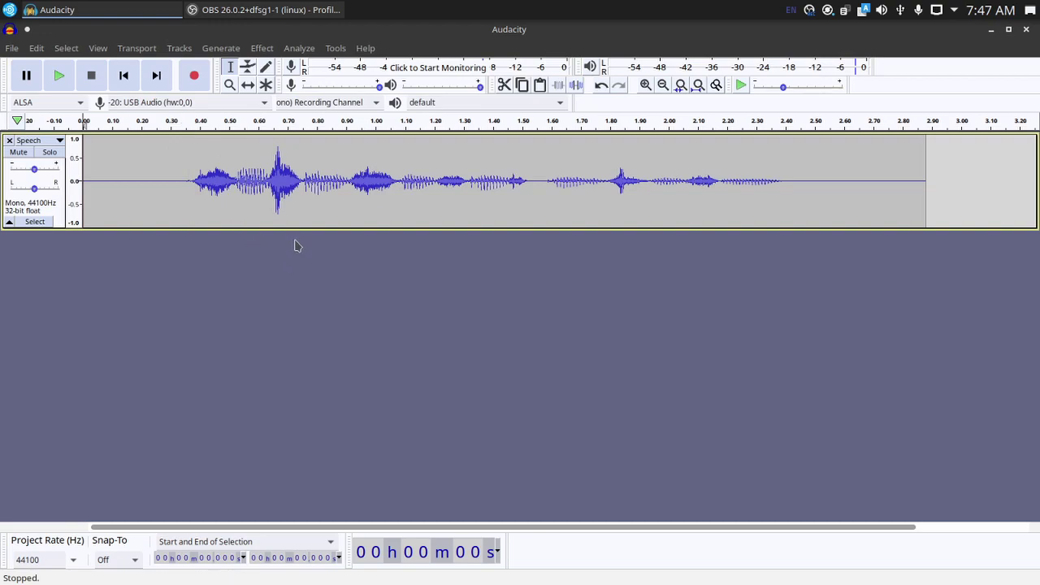
{"action": "left_click", "coordinate": [62, 146]}
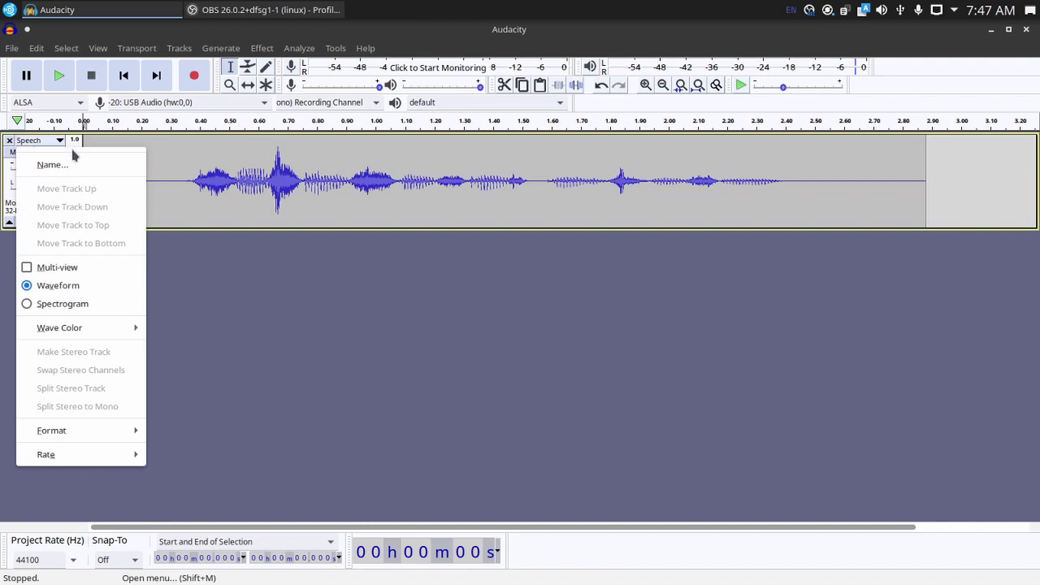
{"action": "left_click", "coordinate": [272, 247]}
{"action": "double_click", "coordinate": [267, 215]}
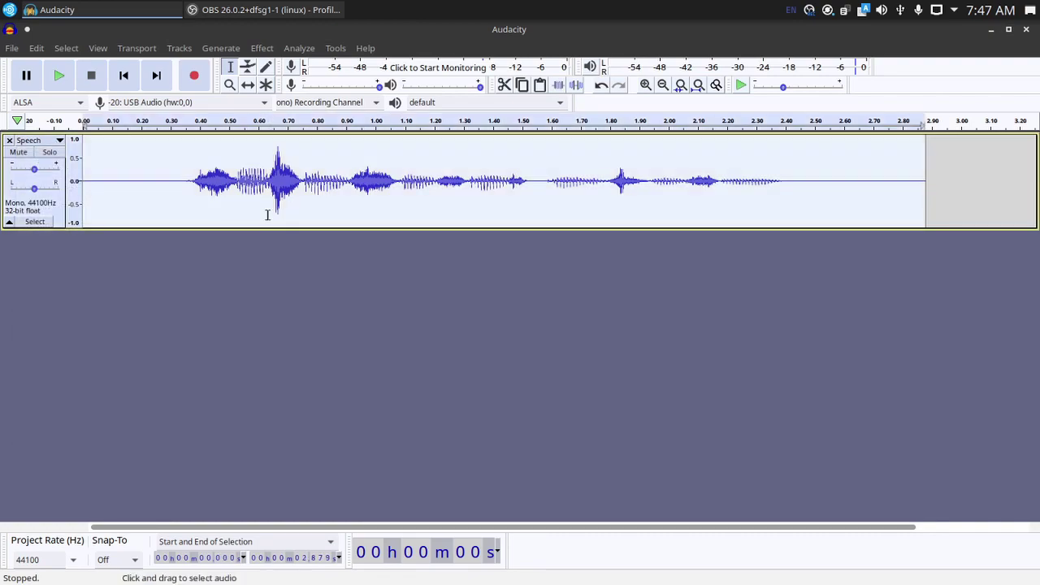
{"action": "left_click", "coordinate": [228, 282]}
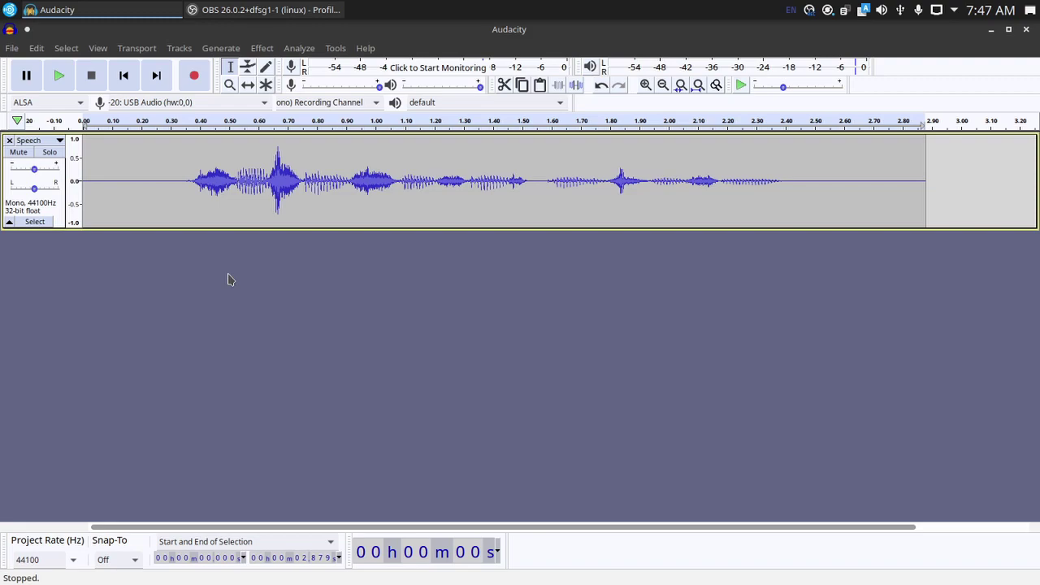
Step: Duplicate the Speech track with Ctrl+D and rename the copy 'Sibilance'
{"action": "key", "text": "ctrl+d"}
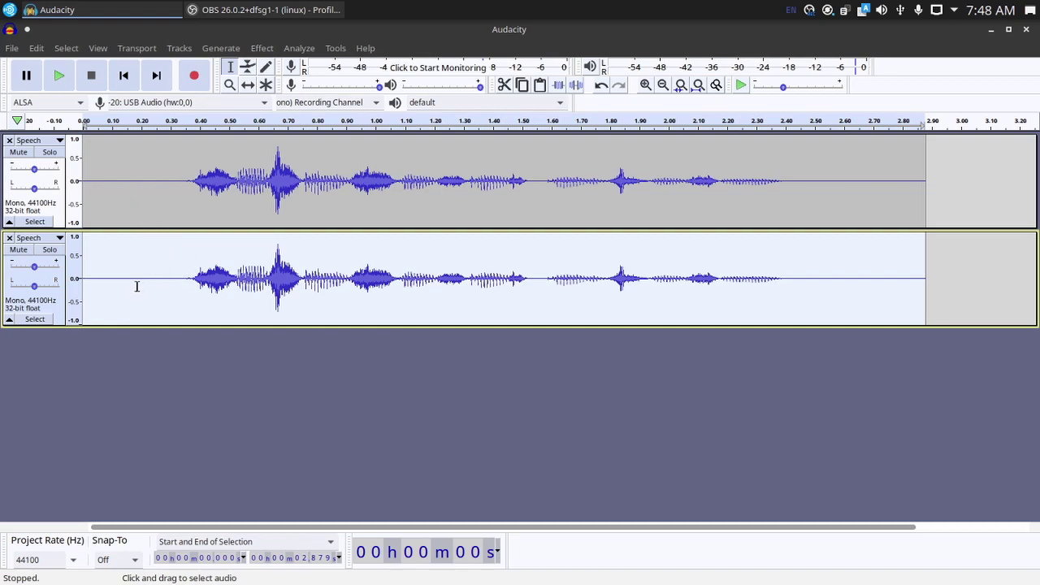
{"action": "left_click", "coordinate": [49, 241]}
{"action": "left_click", "coordinate": [43, 262]}
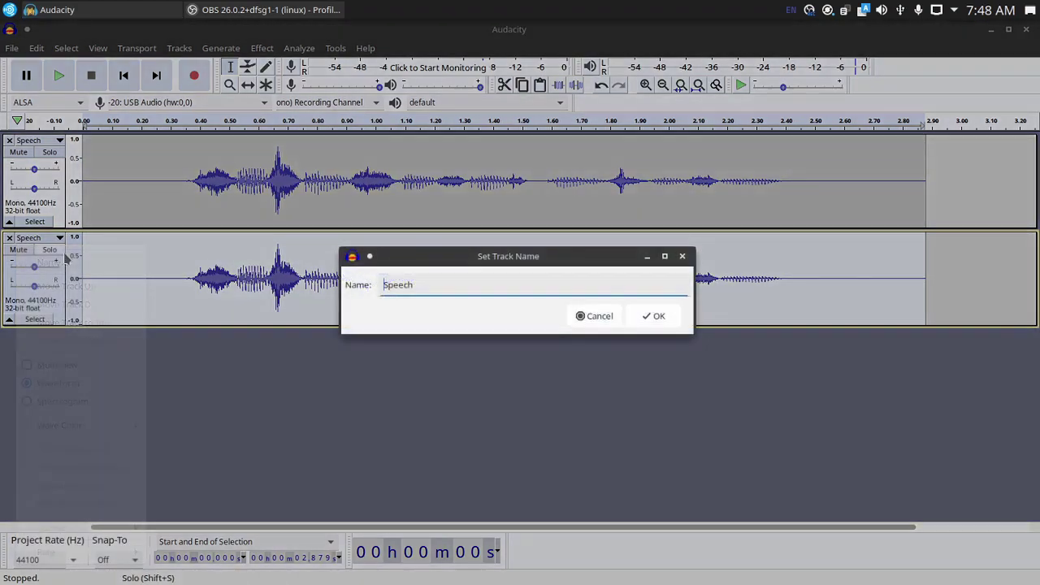
{"action": "key", "text": "BackSpace"}
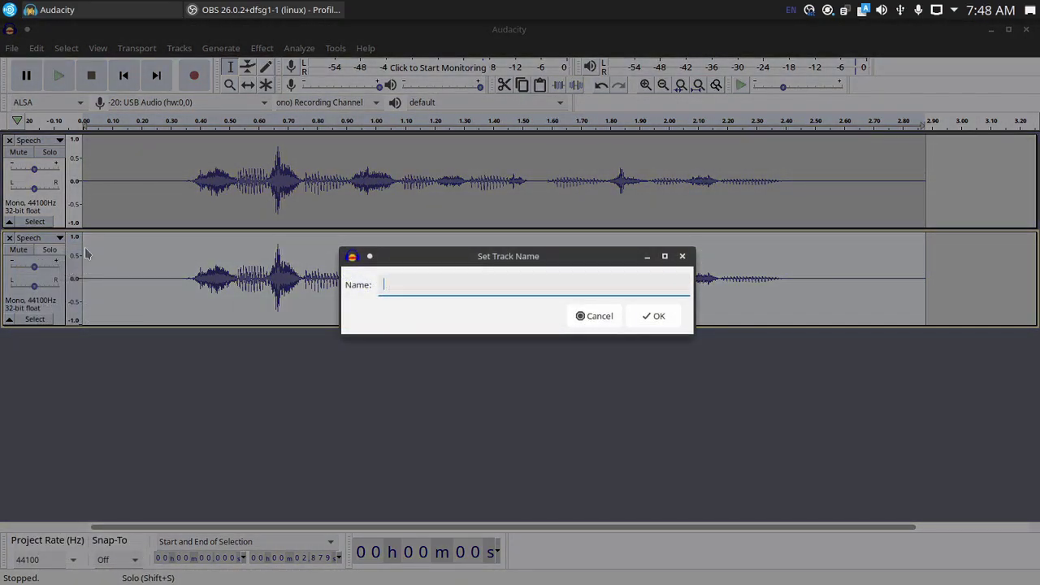
{"action": "type", "text": "Sibilance"}
{"action": "key", "text": "Return"}
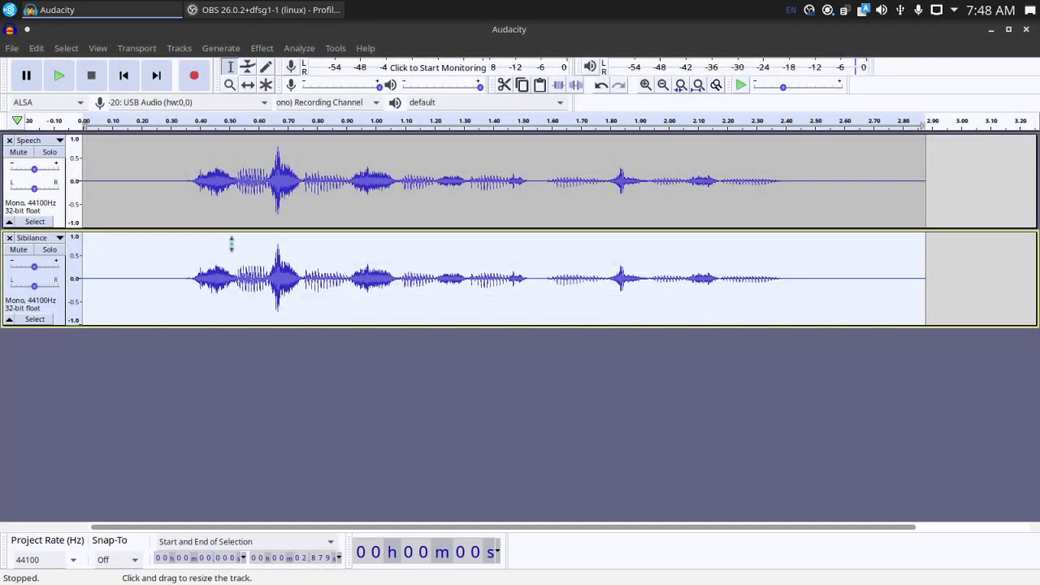
Step: Apply a Filter Curve EQ notch cutting roughly 5000–10000 Hz to the whole Speech clip
{"action": "left_click", "coordinate": [259, 170]}
{"action": "double_click", "coordinate": [259, 170]}
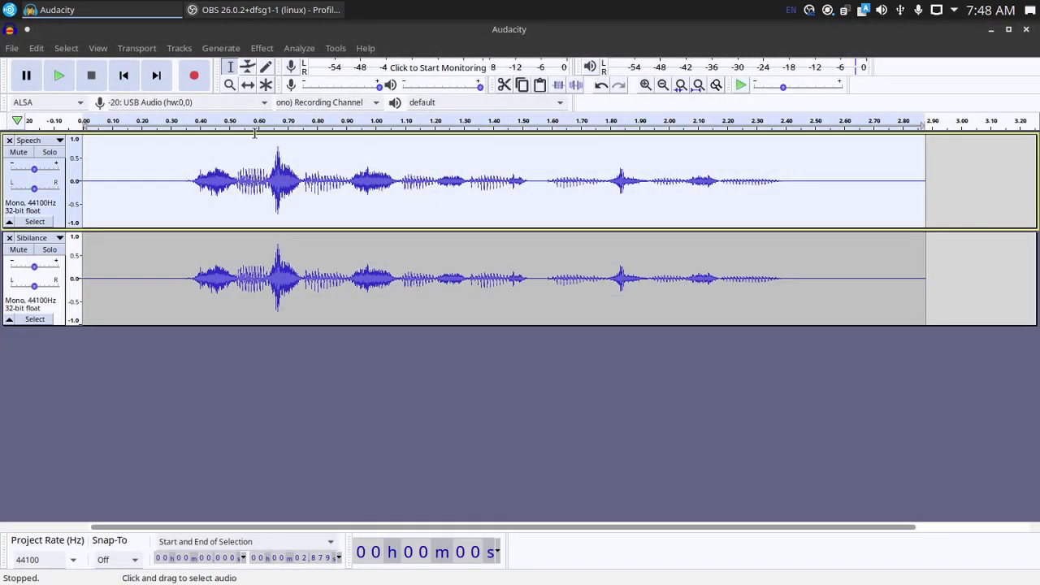
{"action": "left_click", "coordinate": [261, 49]}
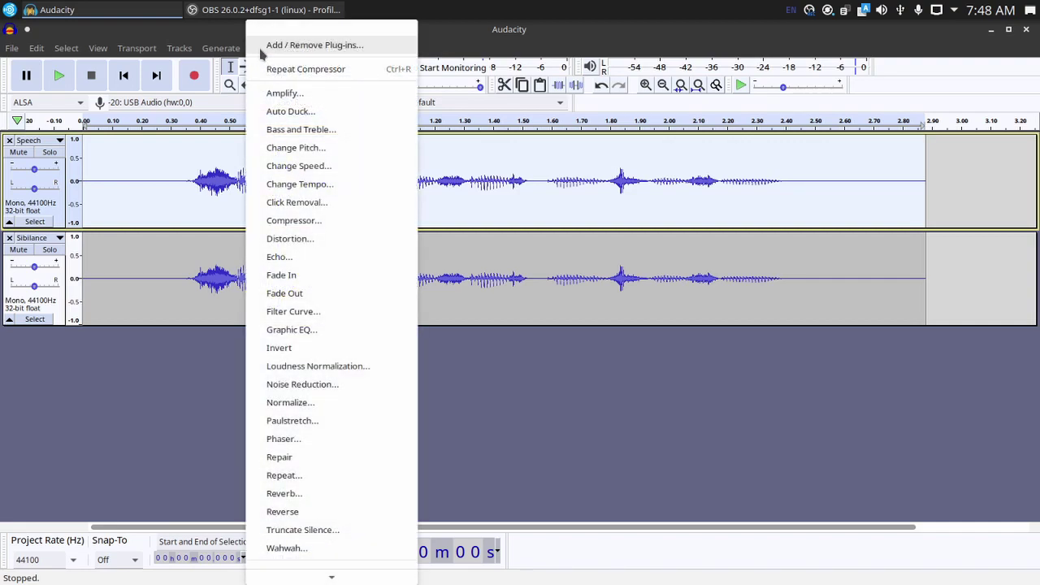
{"action": "left_click", "coordinate": [324, 311]}
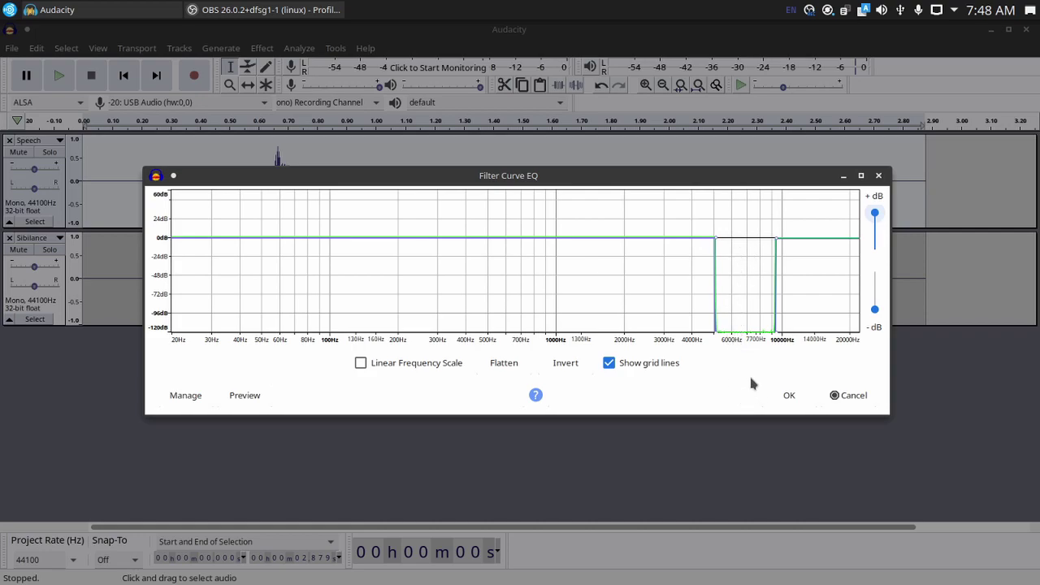
{"action": "left_click", "coordinate": [793, 396]}
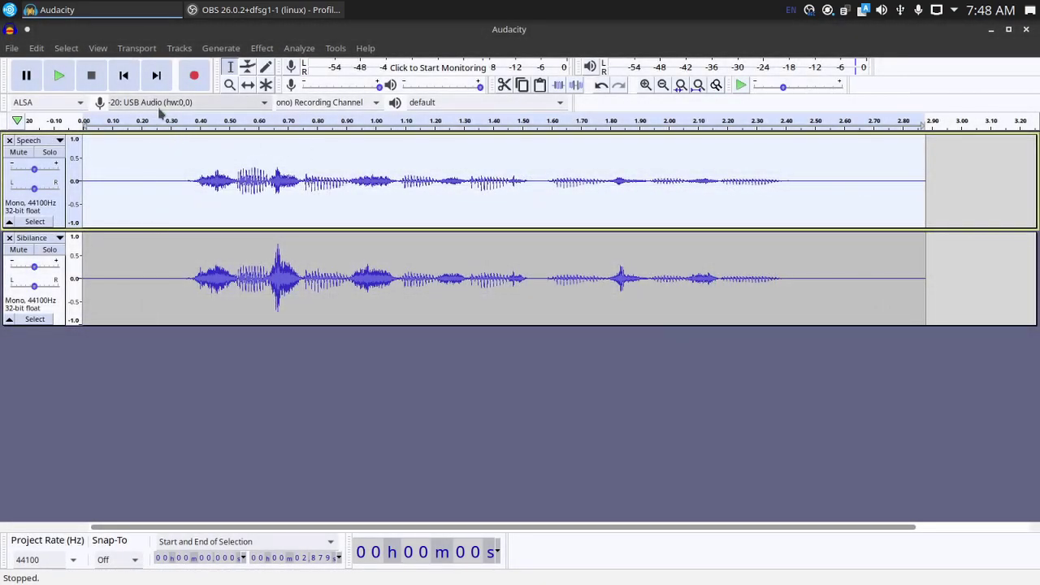
Step: Mute Sibilance to audition Speech, then move solo from Speech to Sibilance and select it
{"action": "left_click", "coordinate": [19, 249]}
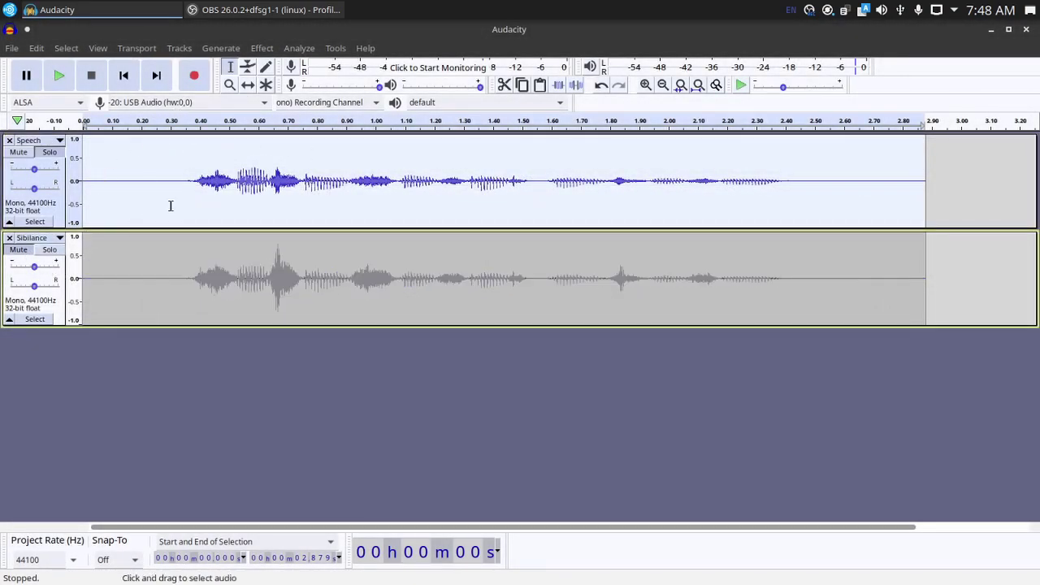
{"action": "left_click", "coordinate": [198, 122]}
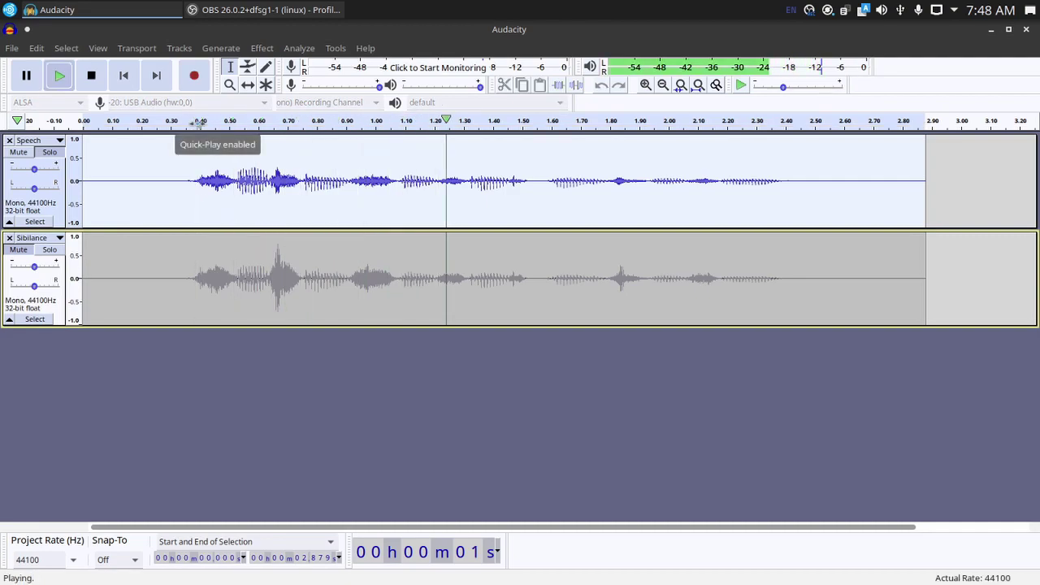
{"action": "key", "text": "space"}
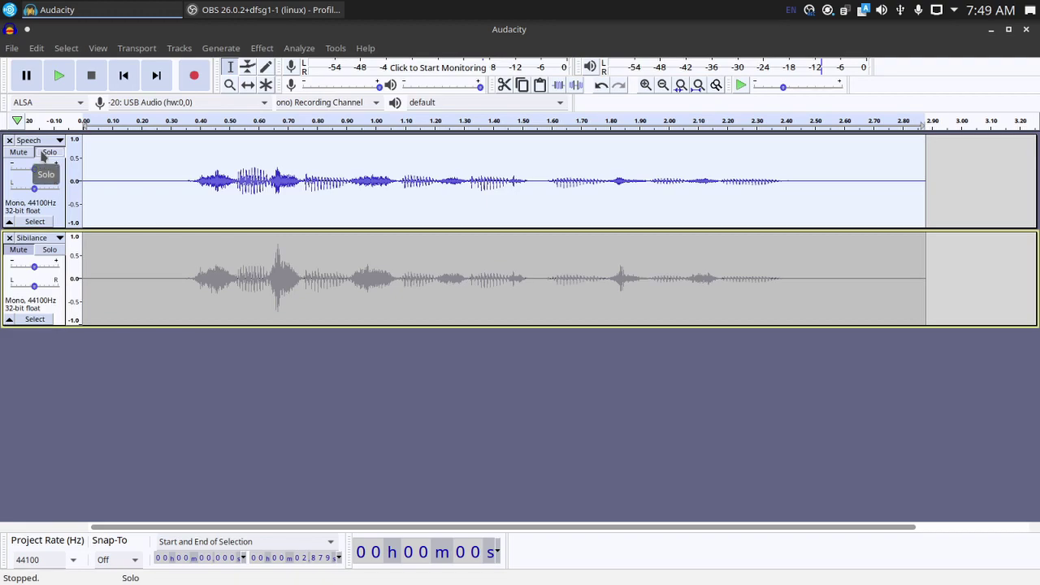
{"action": "left_click", "coordinate": [48, 152]}
{"action": "left_click", "coordinate": [50, 249]}
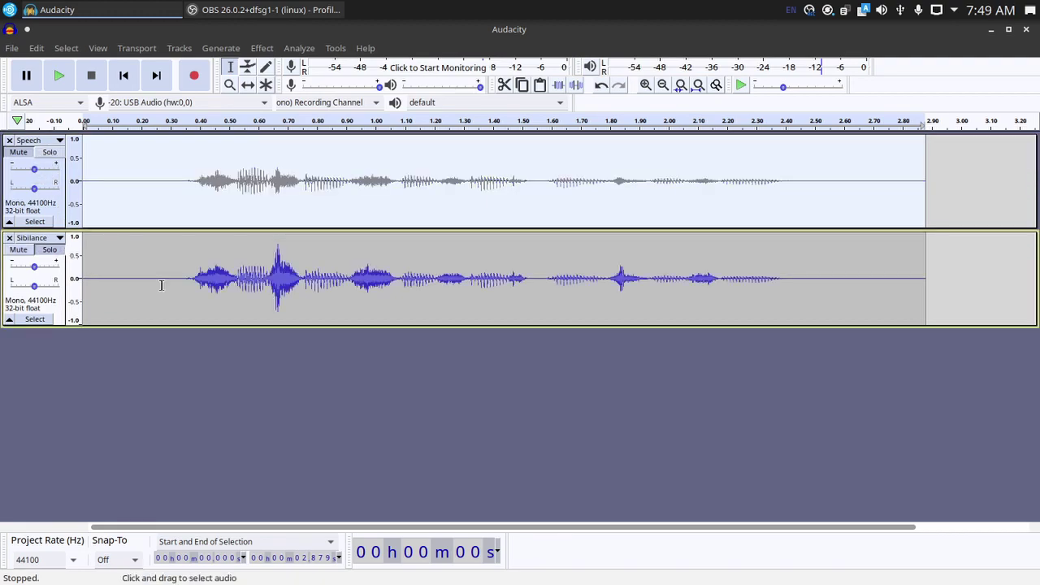
{"action": "left_click", "coordinate": [306, 291]}
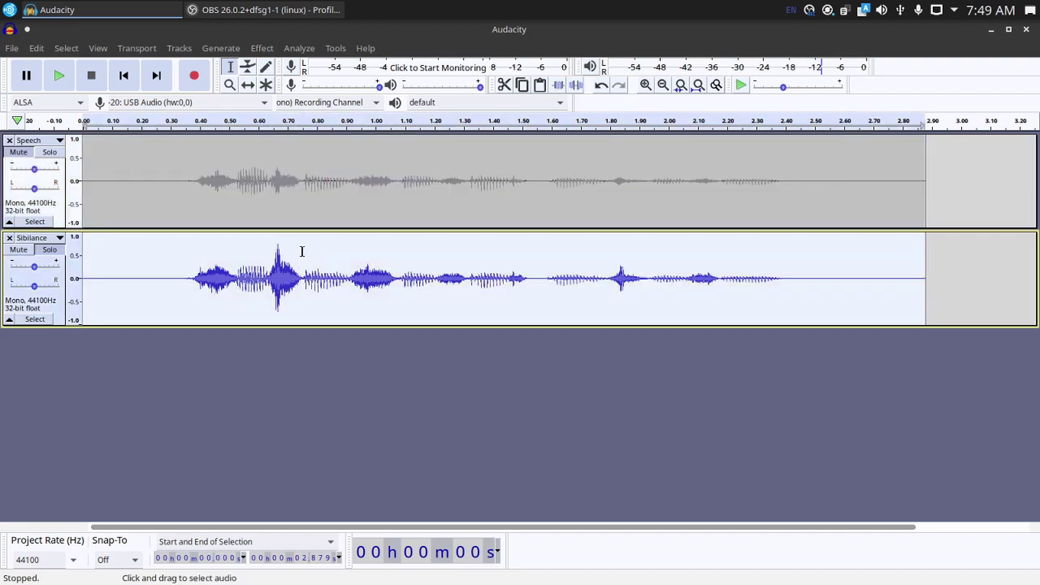
Step: Shape a Filter Curve band-pass on Sibilance keeping 5–10 kHz at 0 dB, everything else at -120 dB
{"action": "left_click", "coordinate": [263, 49]}
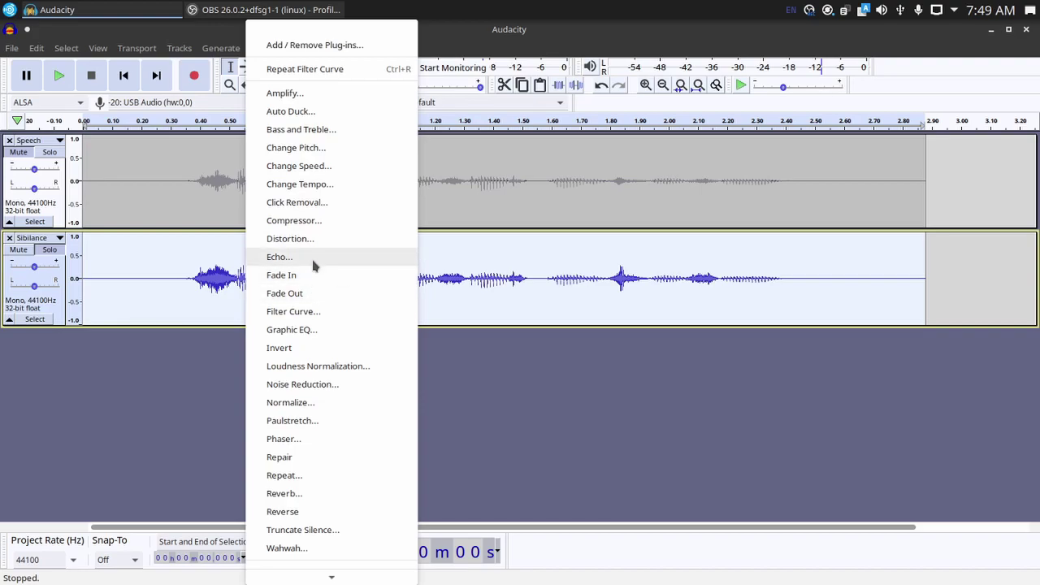
{"action": "left_click", "coordinate": [291, 311]}
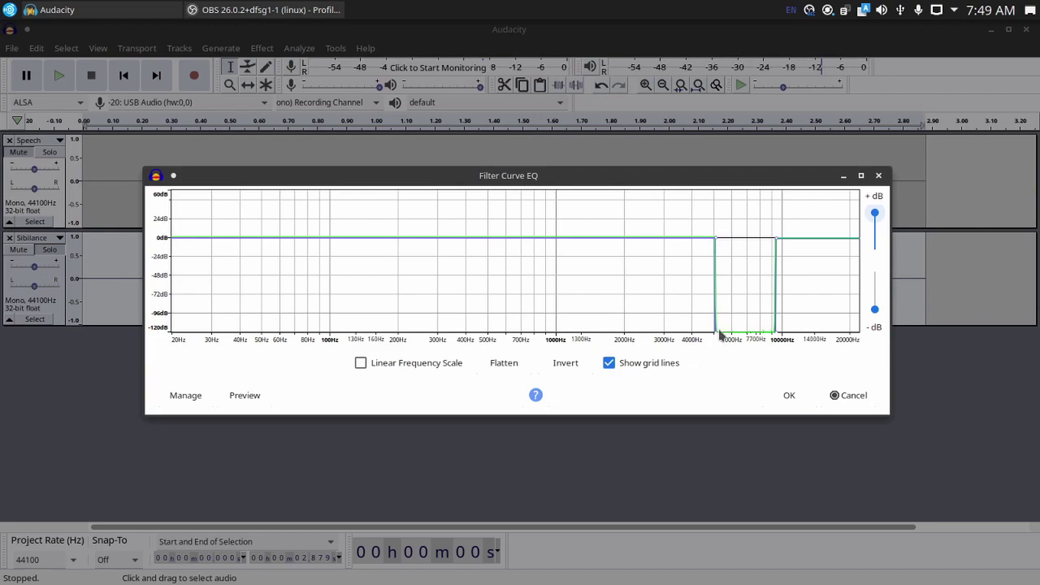
{"action": "left_click_drag", "start_coordinate": [717, 333], "coordinate": [691, 284]}
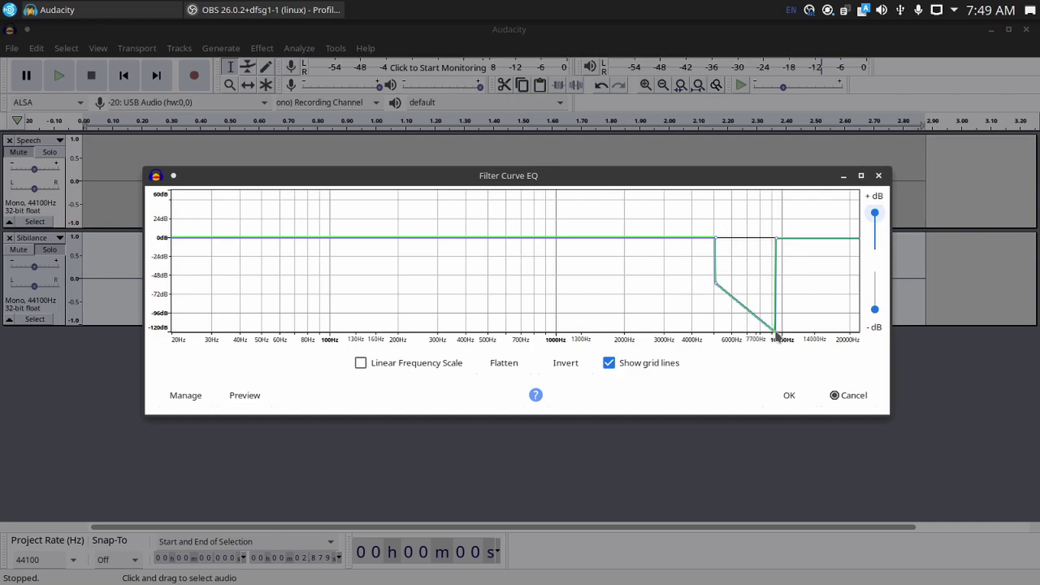
{"action": "left_click_drag", "start_coordinate": [779, 337], "coordinate": [799, 289]}
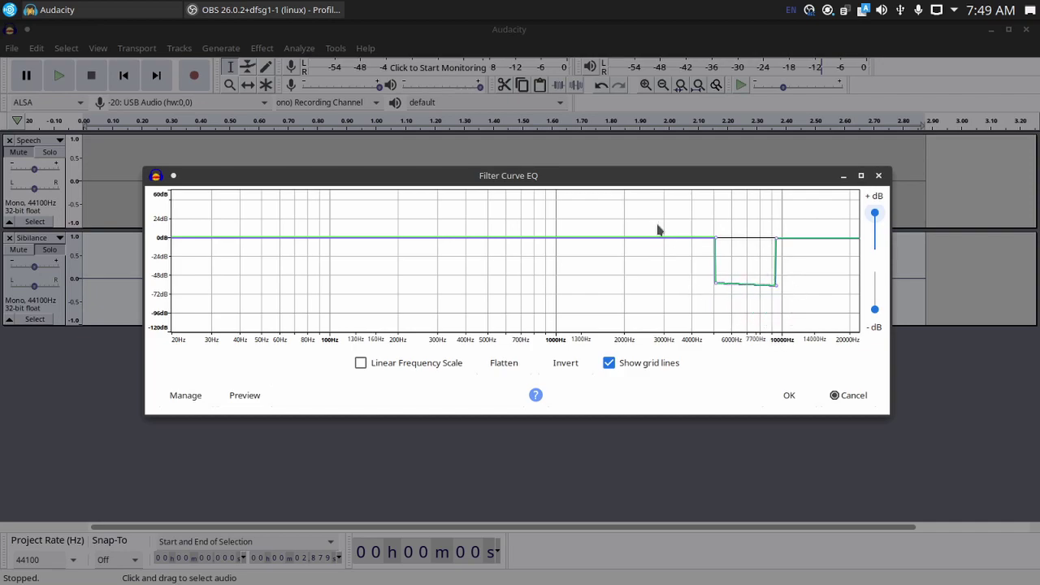
{"action": "left_click_drag", "start_coordinate": [715, 241], "coordinate": [729, 339]}
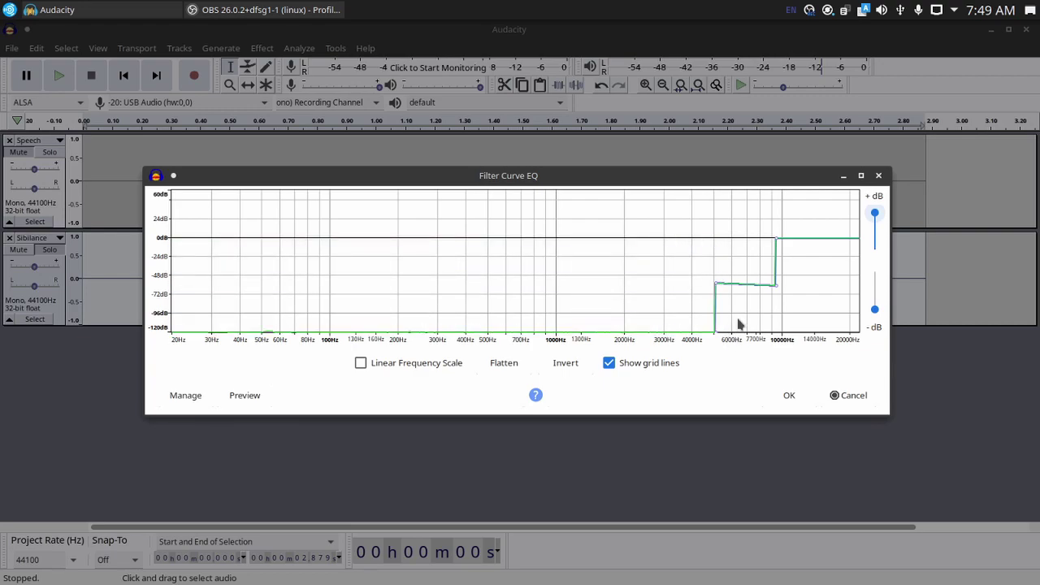
{"action": "left_click_drag", "start_coordinate": [778, 242], "coordinate": [754, 344]}
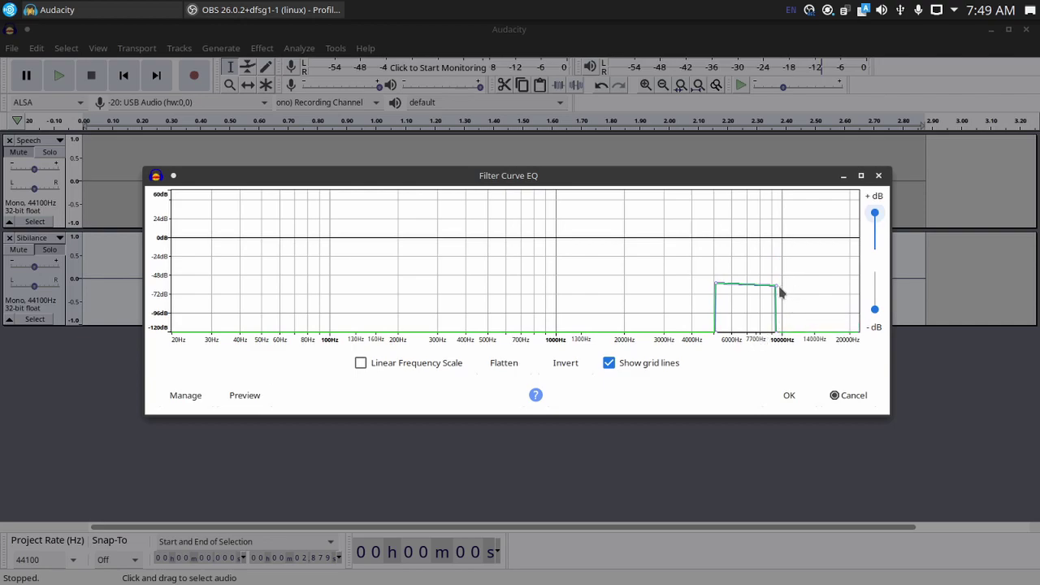
{"action": "left_click_drag", "start_coordinate": [778, 289], "coordinate": [790, 240]}
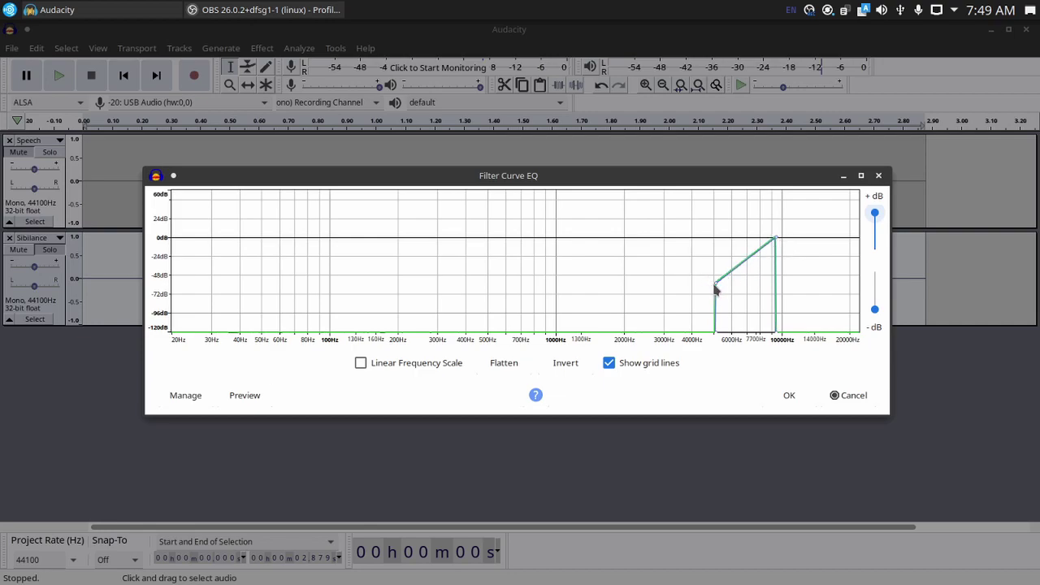
{"action": "left_click_drag", "start_coordinate": [715, 289], "coordinate": [706, 240]}
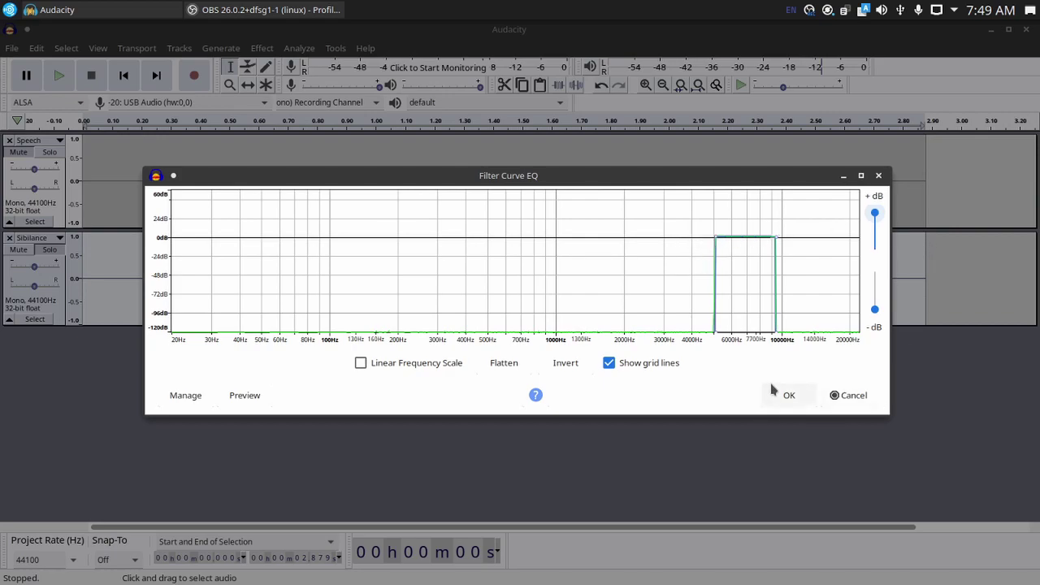
{"action": "left_click", "coordinate": [788, 396]}
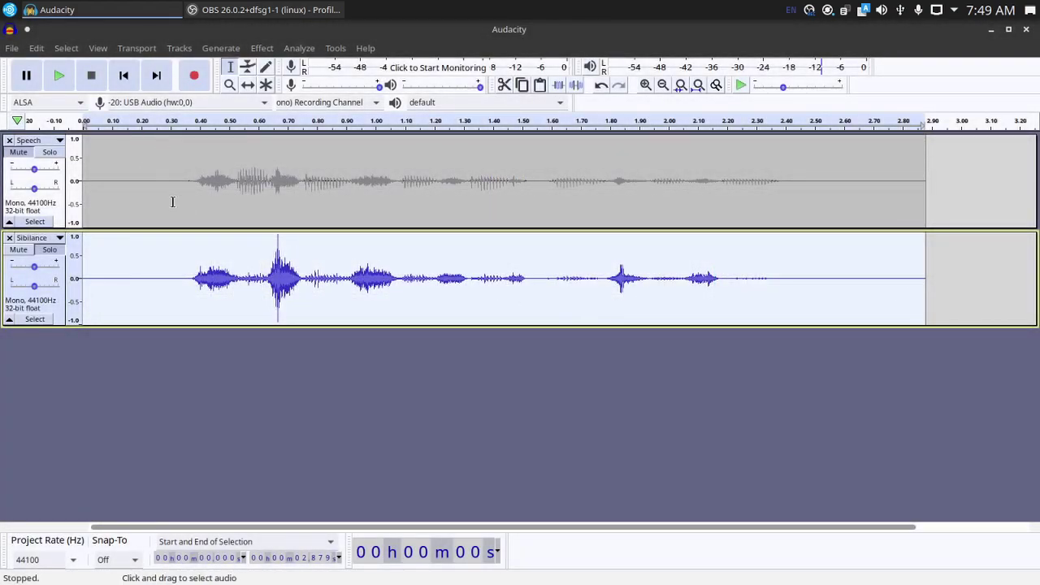
Step: Preview the soloed Sibilance track, then unsolo so Speech plays too and preview both
{"action": "left_click", "coordinate": [176, 121]}
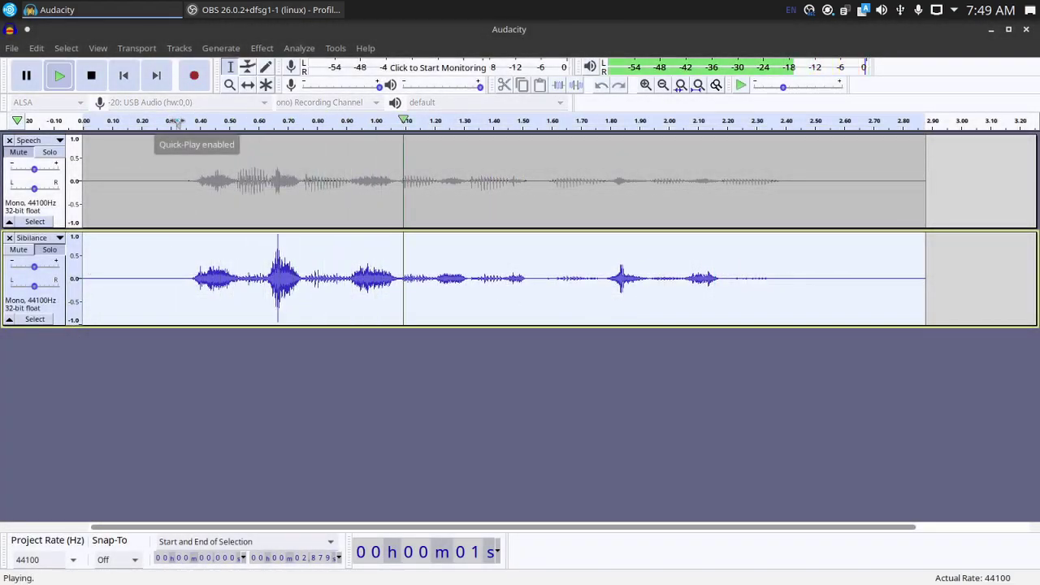
{"action": "key", "text": "space"}
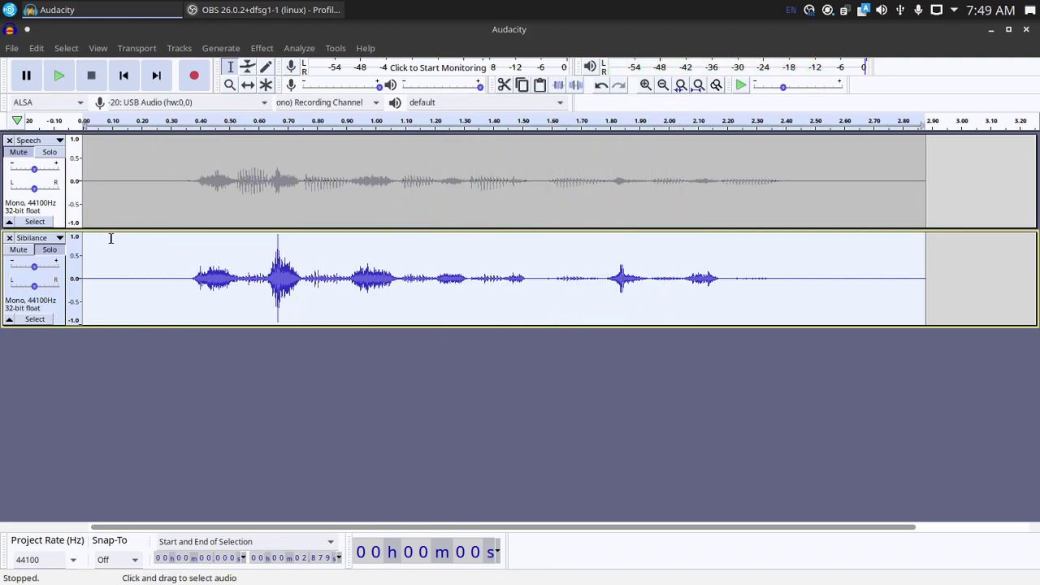
{"action": "left_click", "coordinate": [46, 154]}
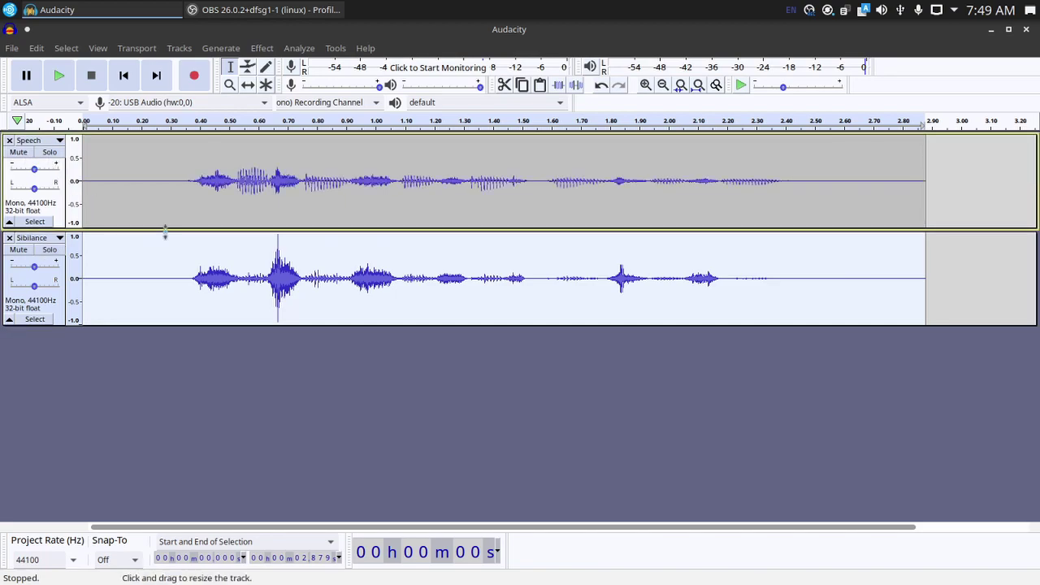
{"action": "left_click", "coordinate": [191, 120]}
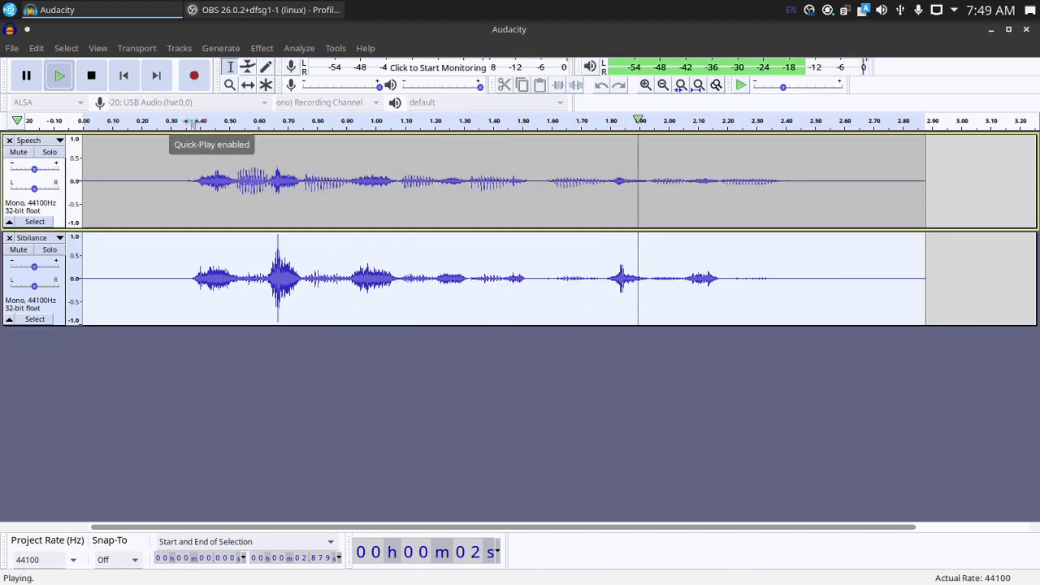
{"action": "key", "text": "space"}
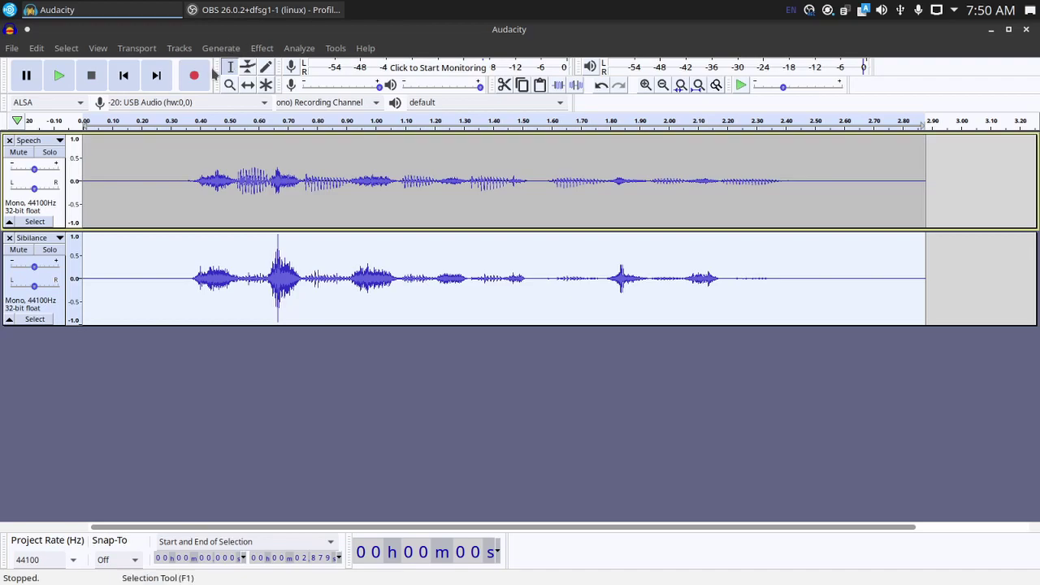
Step: Compress Sibilance: threshold -30 dB, noise floor -40 dB, ratio 7.1:1, attack 0.20 s, release 1.0 s
{"action": "left_click", "coordinate": [261, 48]}
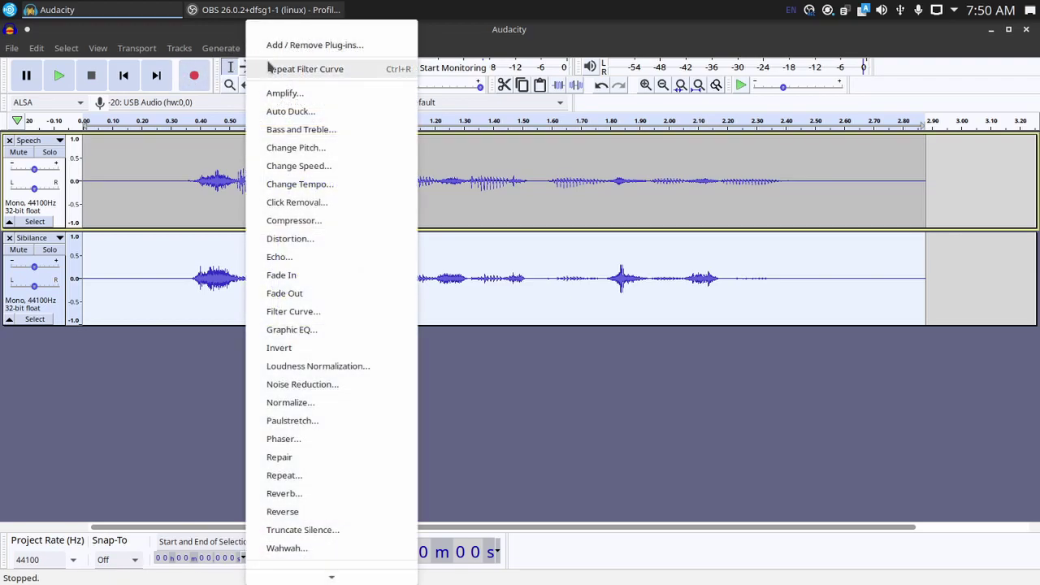
{"action": "left_click", "coordinate": [301, 221]}
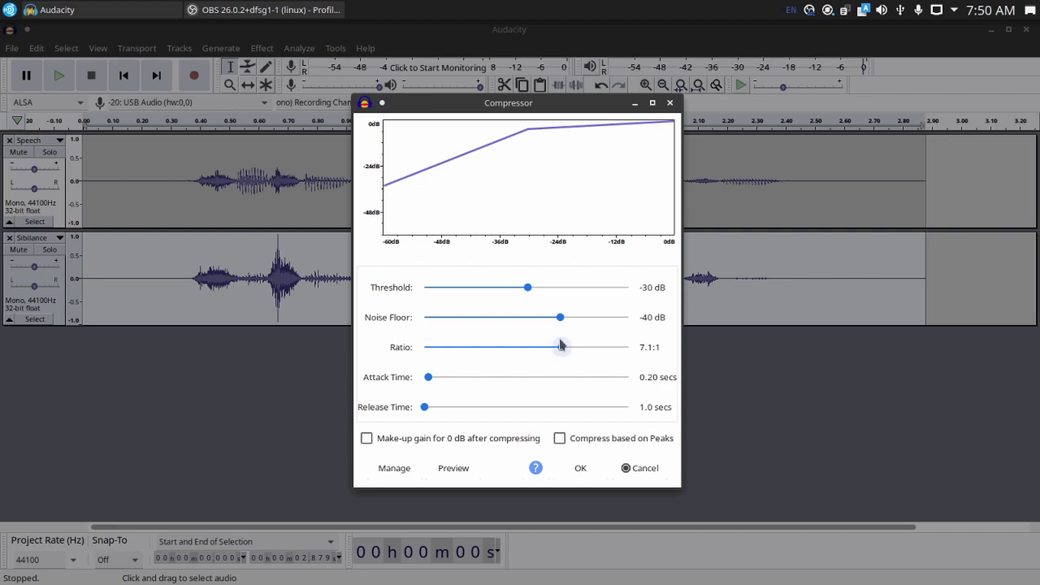
{"action": "left_click", "coordinate": [582, 471]}
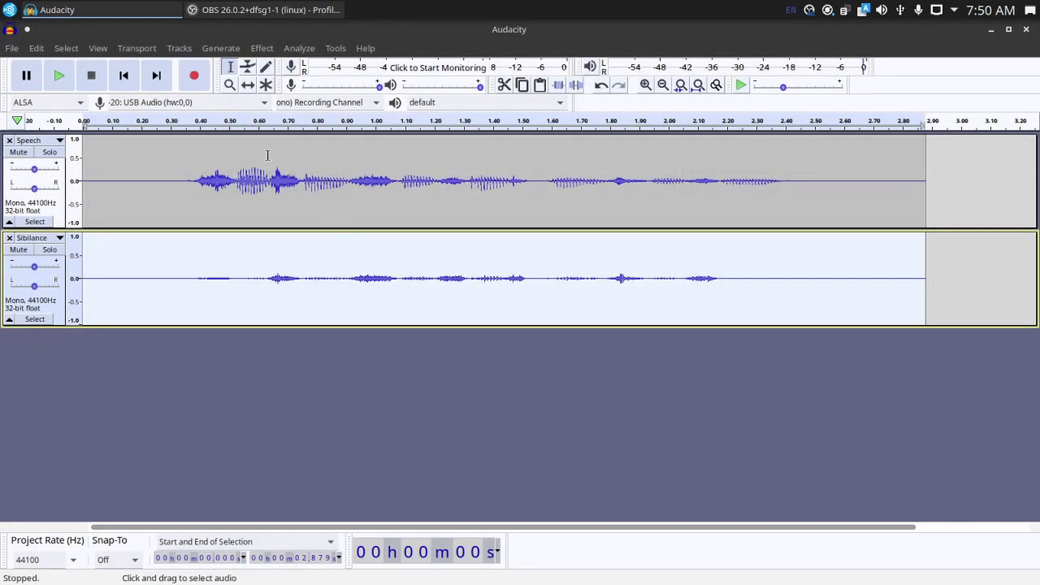
Step: Listen to the compressed result, lower Sibilance's gain to -10 dB, and replay from about 0.37 s
{"action": "left_click", "coordinate": [196, 126]}
{"action": "left_click", "coordinate": [35, 274]}
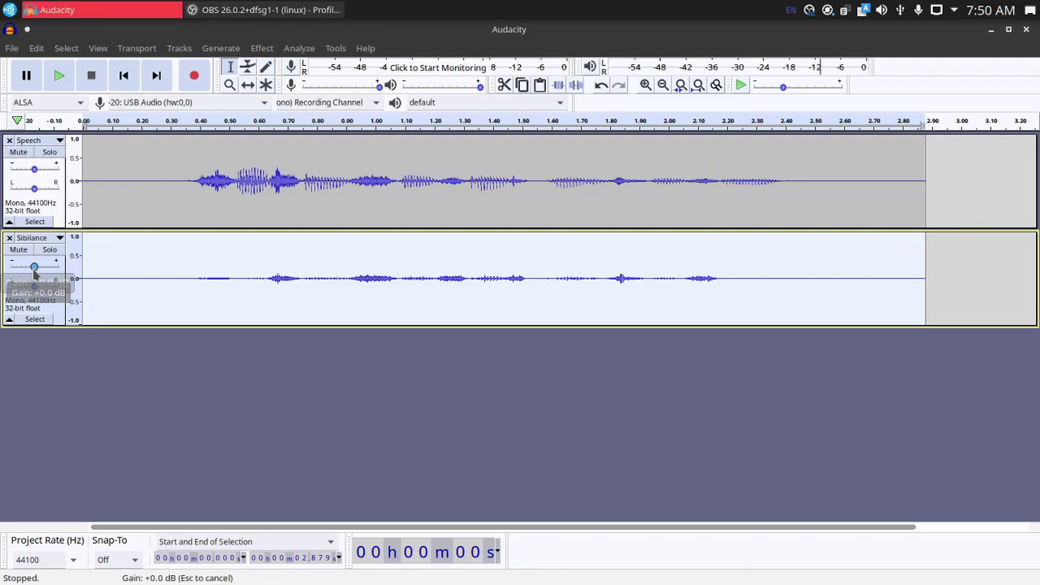
{"action": "left_click_drag", "start_coordinate": [34, 269], "coordinate": [20, 271]}
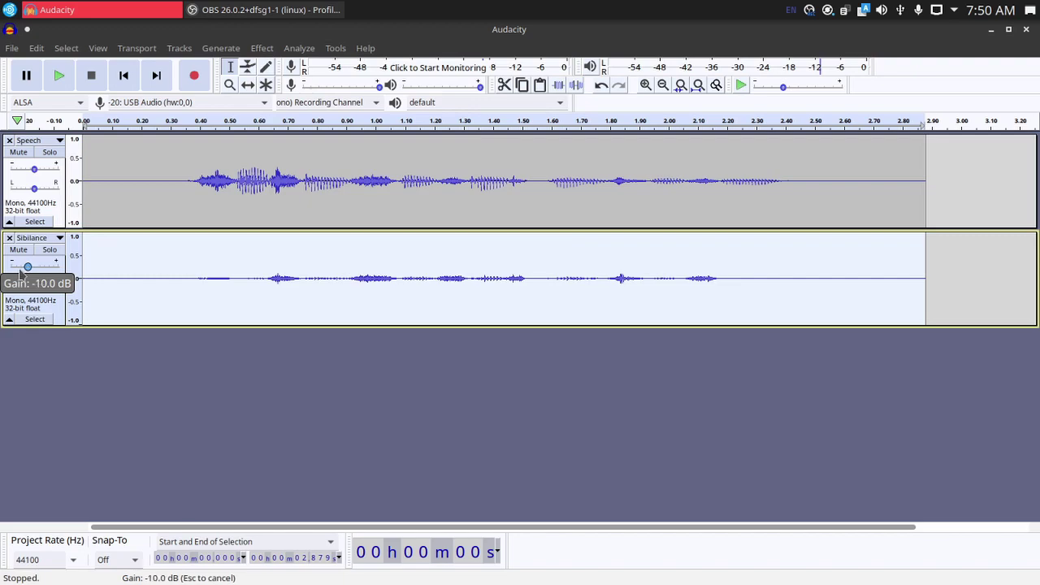
{"action": "left_click", "coordinate": [195, 179]}
{"action": "key", "text": "space"}
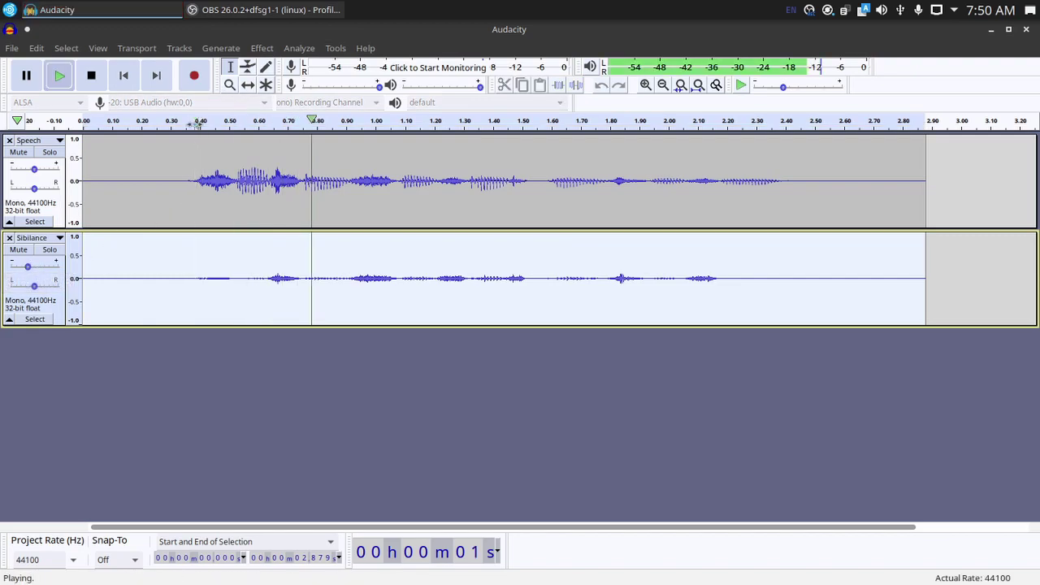
{"action": "right_click", "coordinate": [195, 126]}
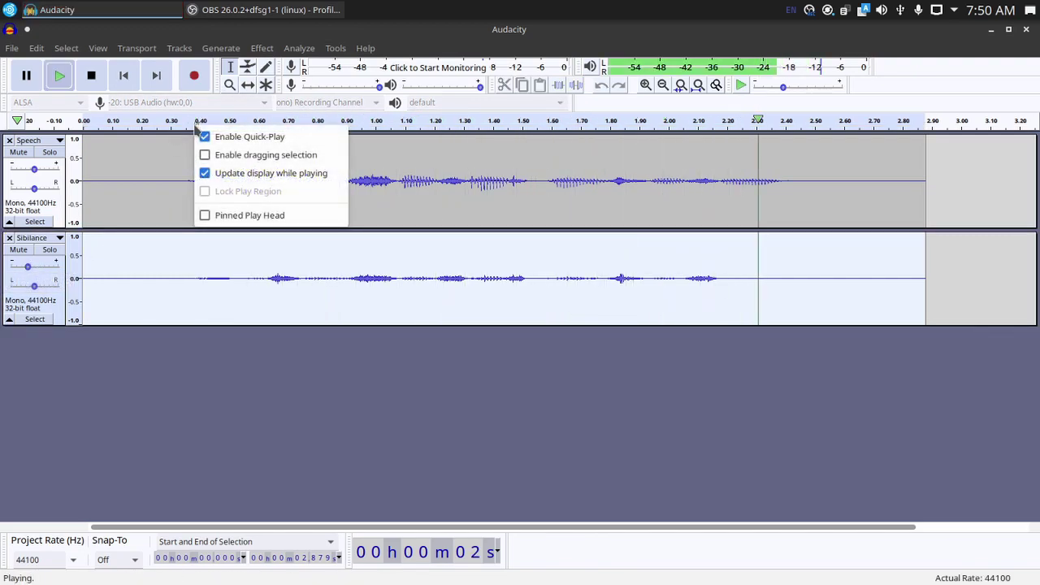
{"action": "left_click", "coordinate": [325, 452]}
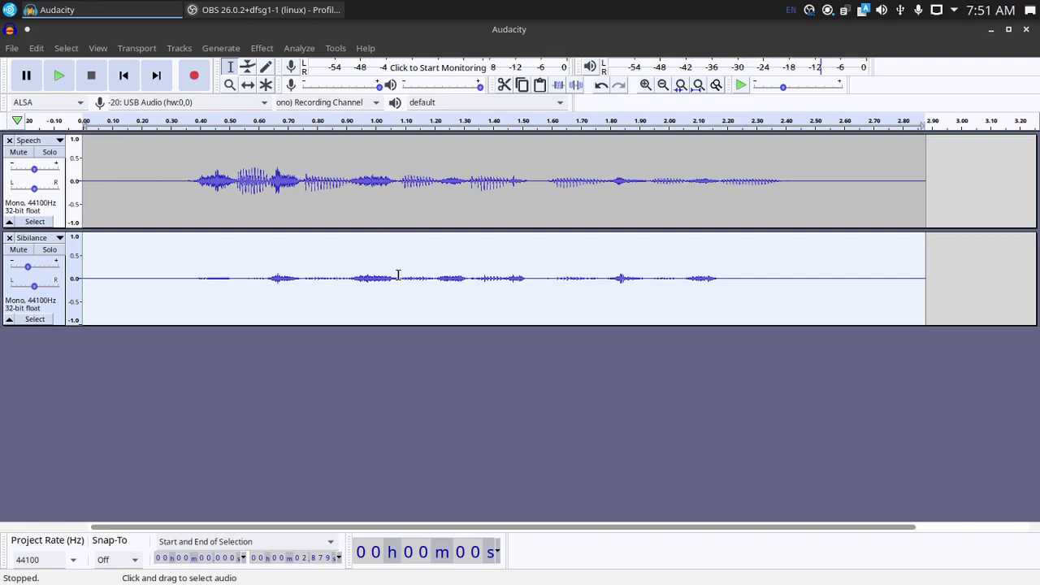
{"action": "left_click", "coordinate": [49, 250]}
{"action": "left_click", "coordinate": [198, 121]}
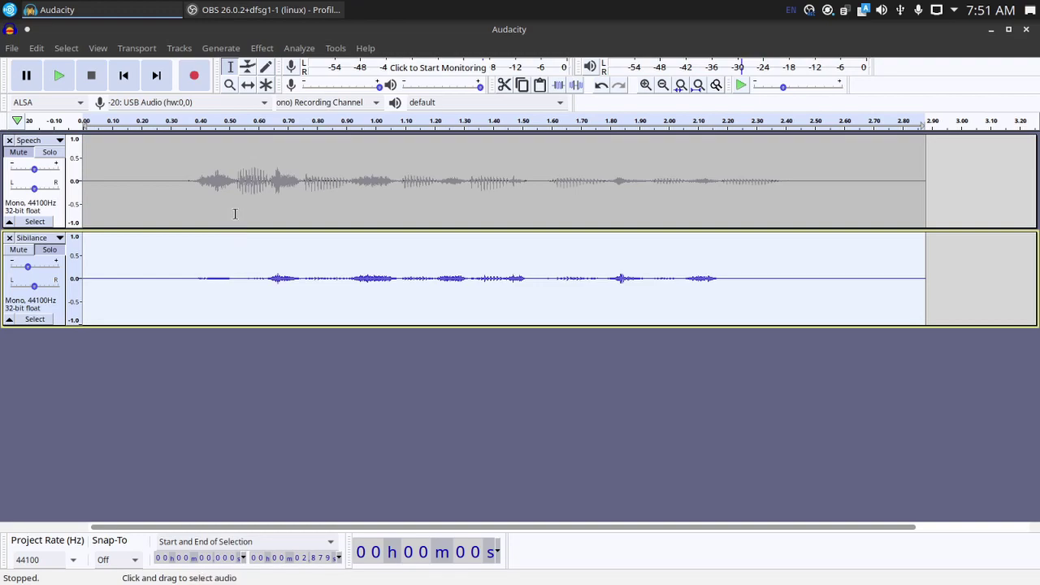
{"action": "left_click", "coordinate": [50, 249]}
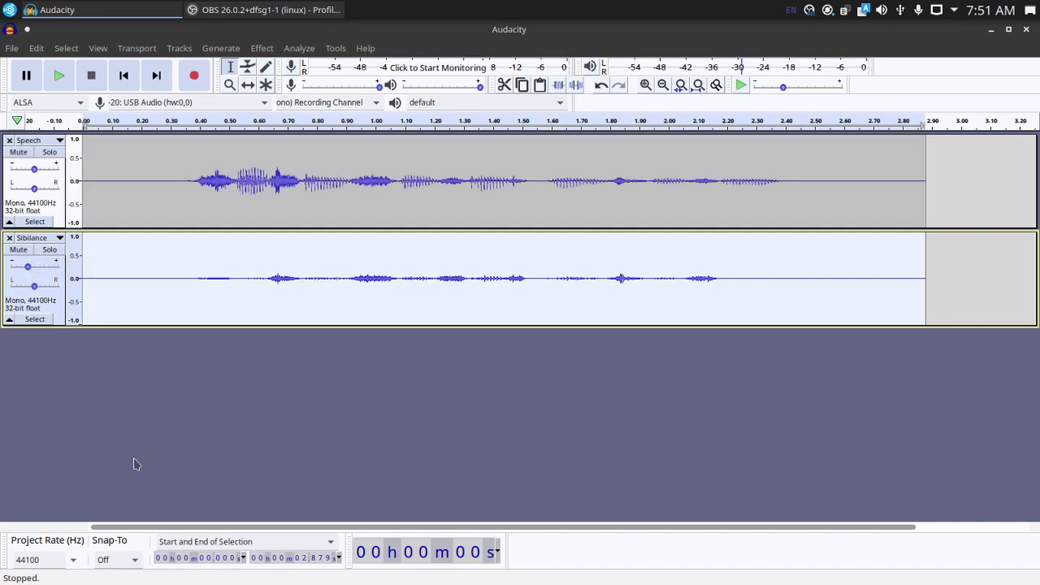